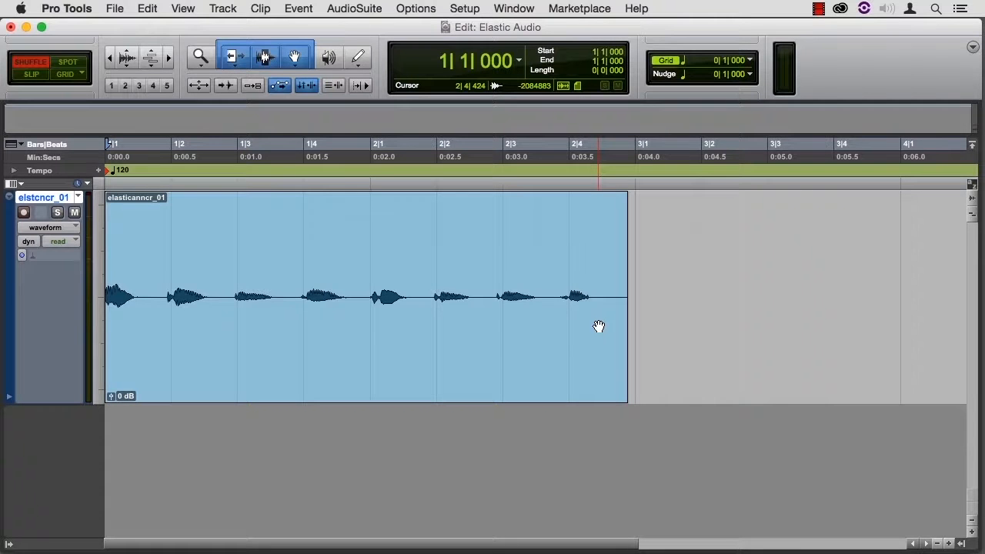
Audition the elasticanncr_01 clip, and enable Monophonic Elastic Audio on its track
key(space)
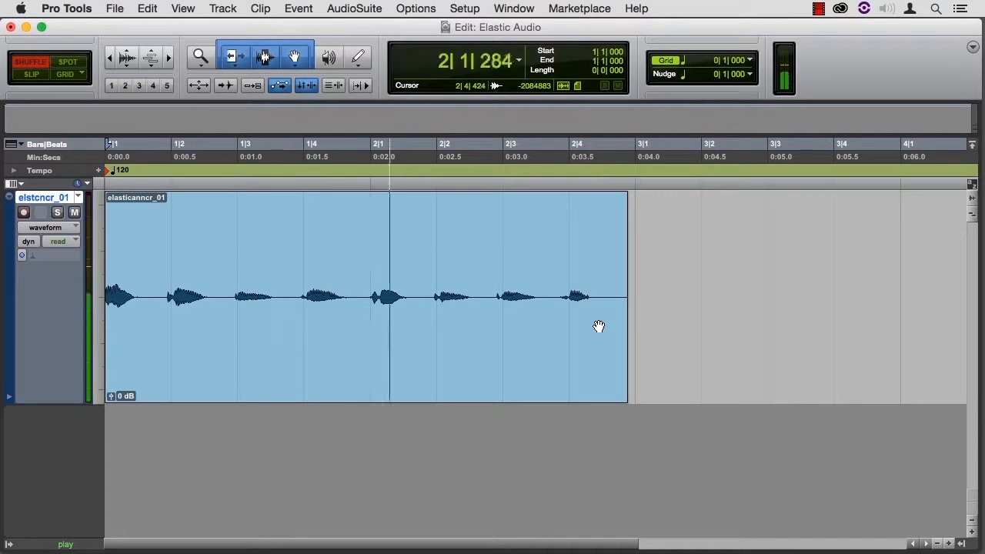
key(space)
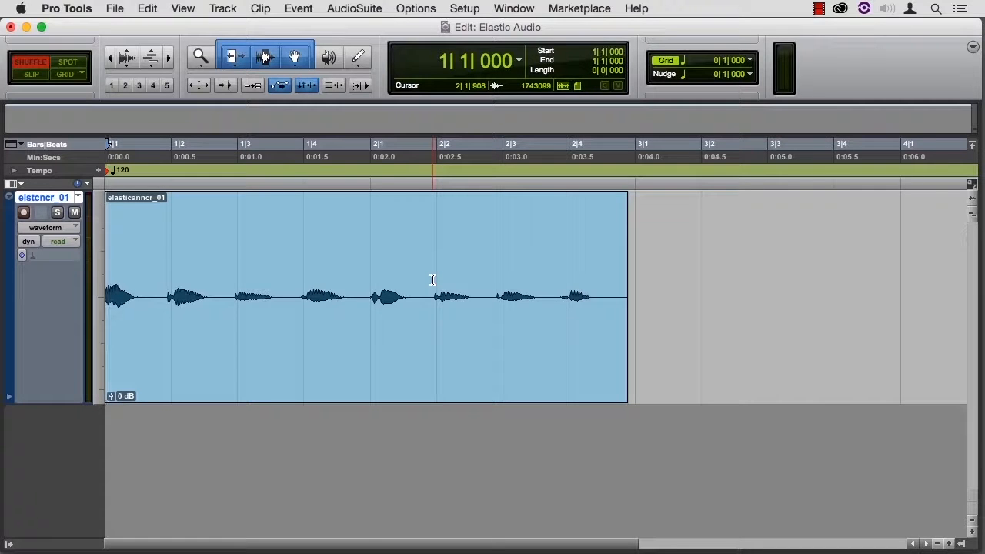
click(51, 261)
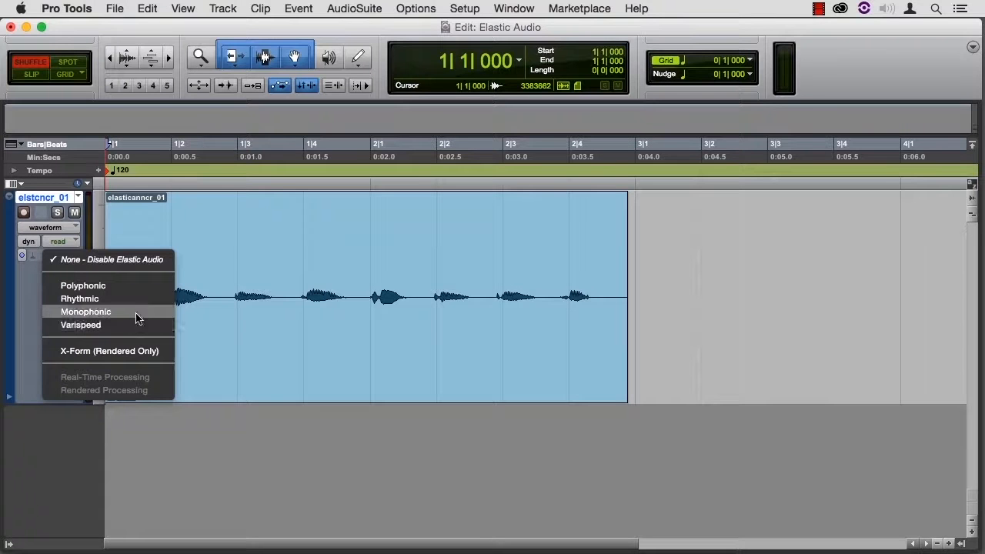
click(136, 318)
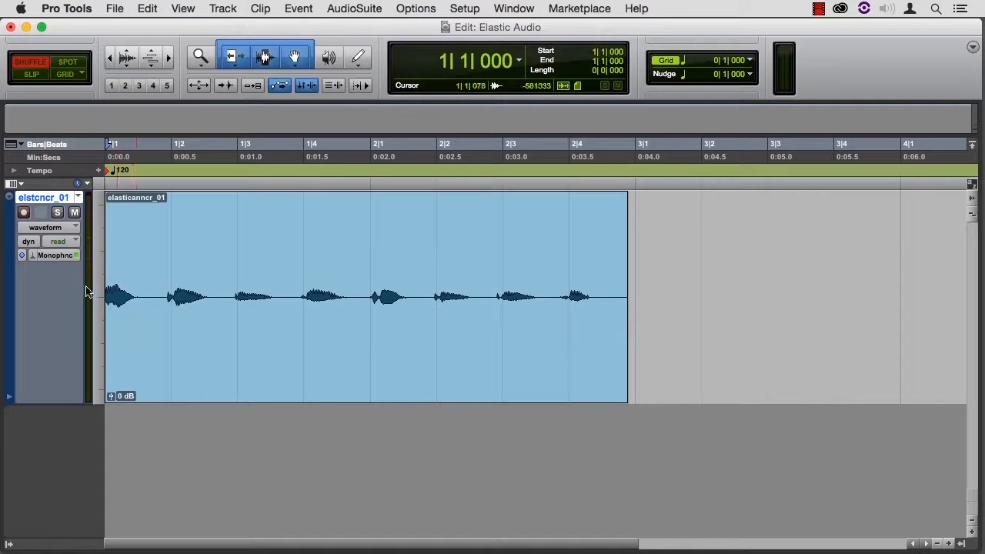
Set the track view to analysis and play the clip through its detected event markers
click(64, 228)
click(65, 203)
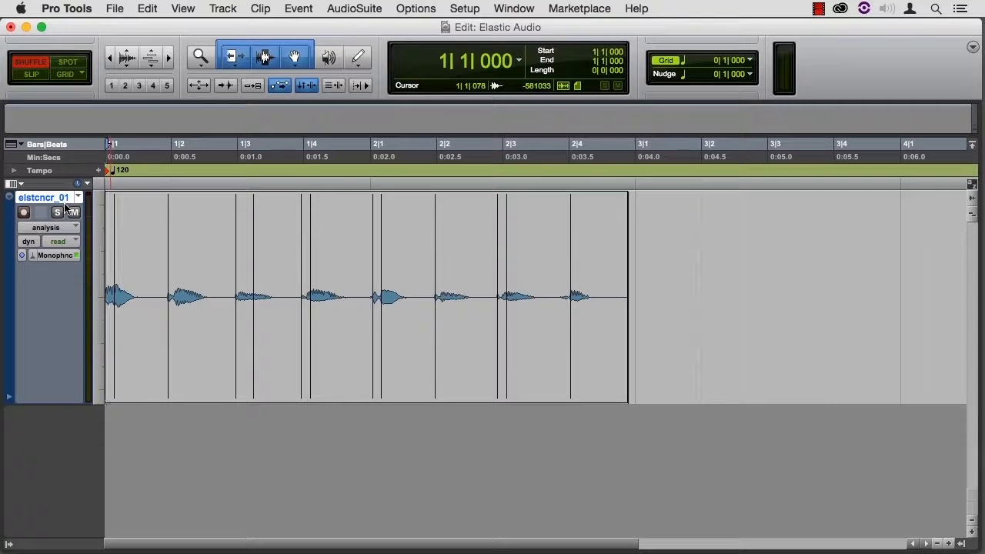
key(space)
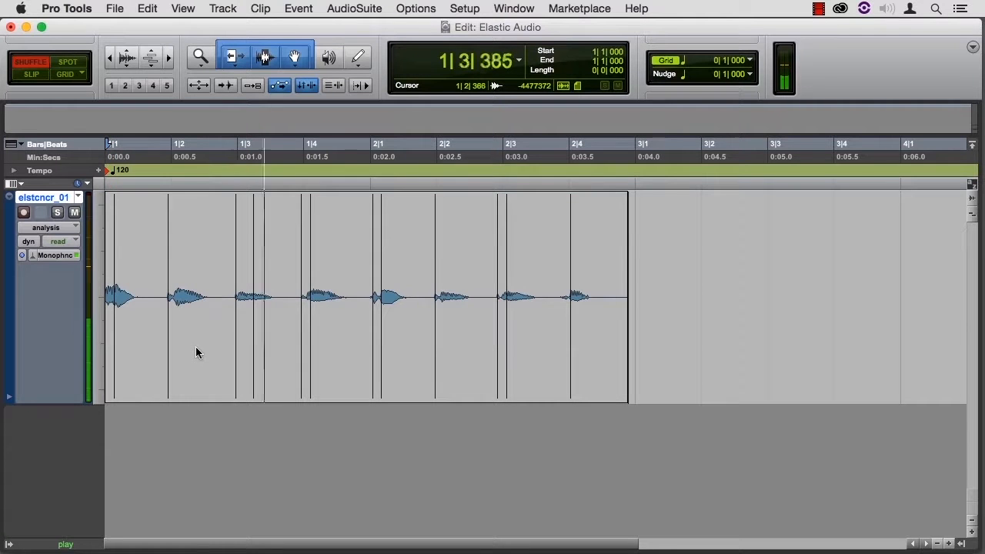
key(space)
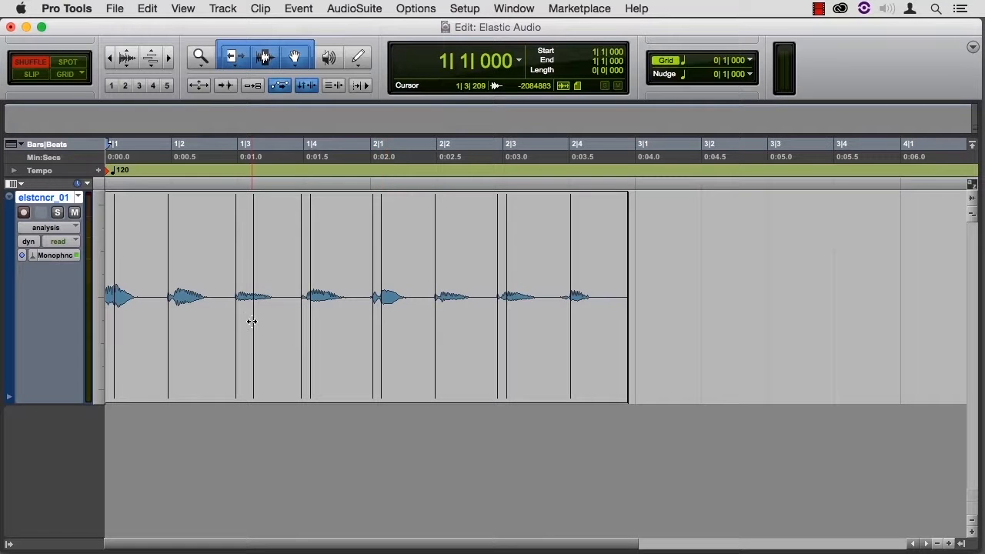
Align the event markers near 1|2, 1|3, 1|4 and 2|3 with the word onsets, removing the duplicate markers from 1|3 to 2|3
drag(236, 308, 238, 307)
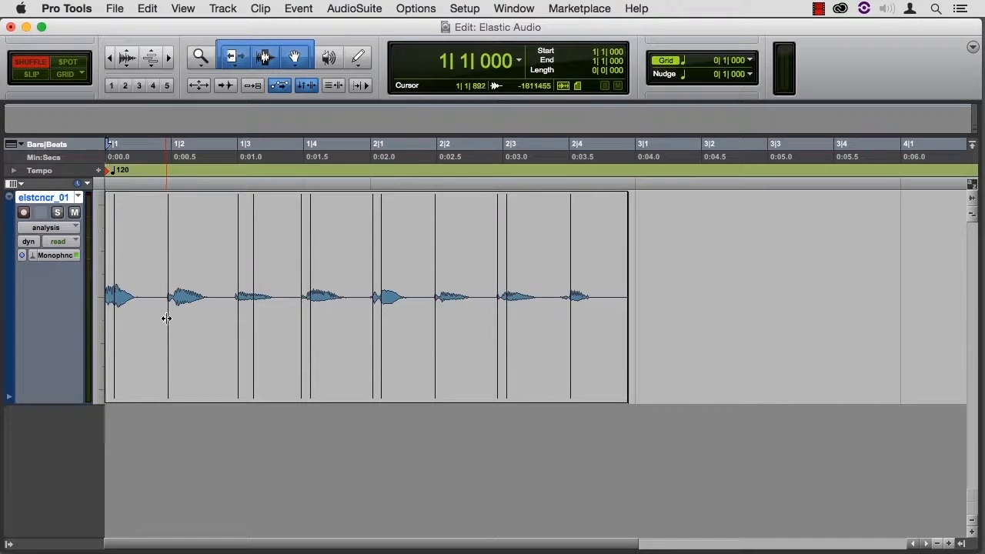
drag(165, 318, 170, 318)
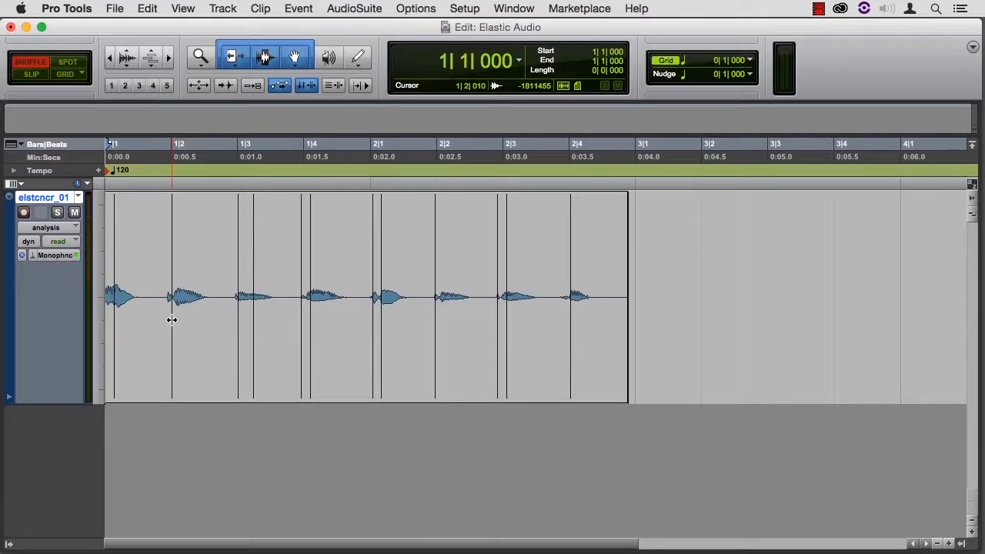
drag(301, 318, 303, 318)
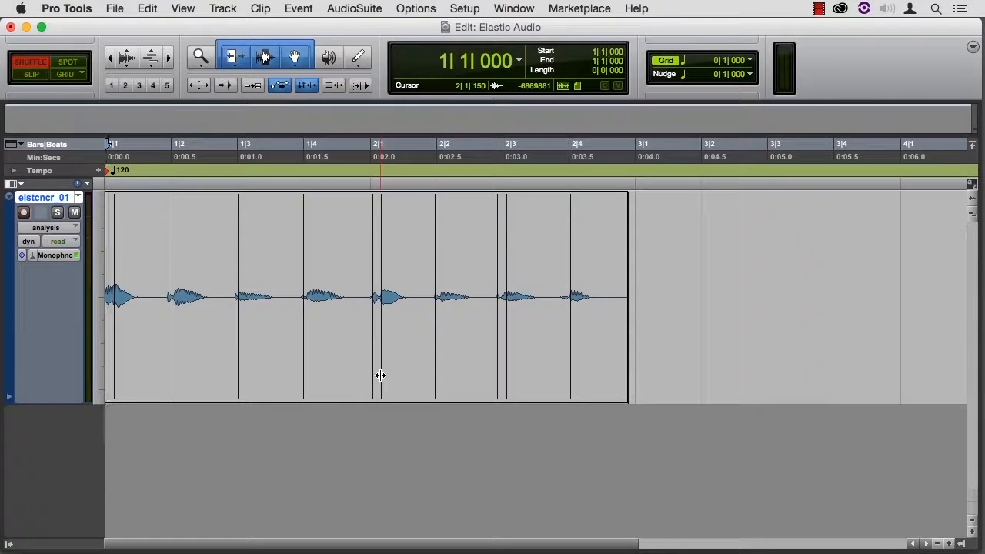
drag(497, 370, 500, 372)
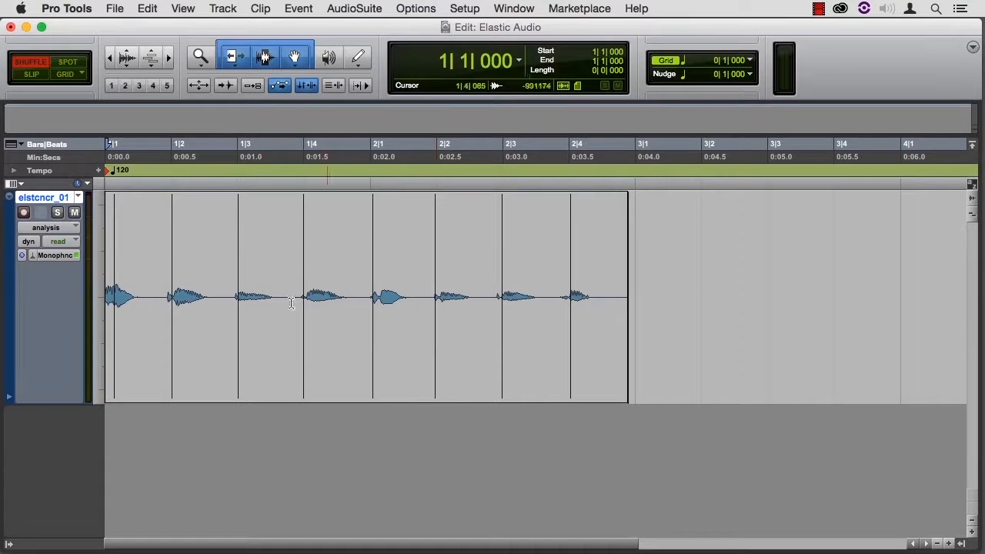
Set the track view to warp and add warp markers on the event markers near 1|2 and 2|4
click(60, 228)
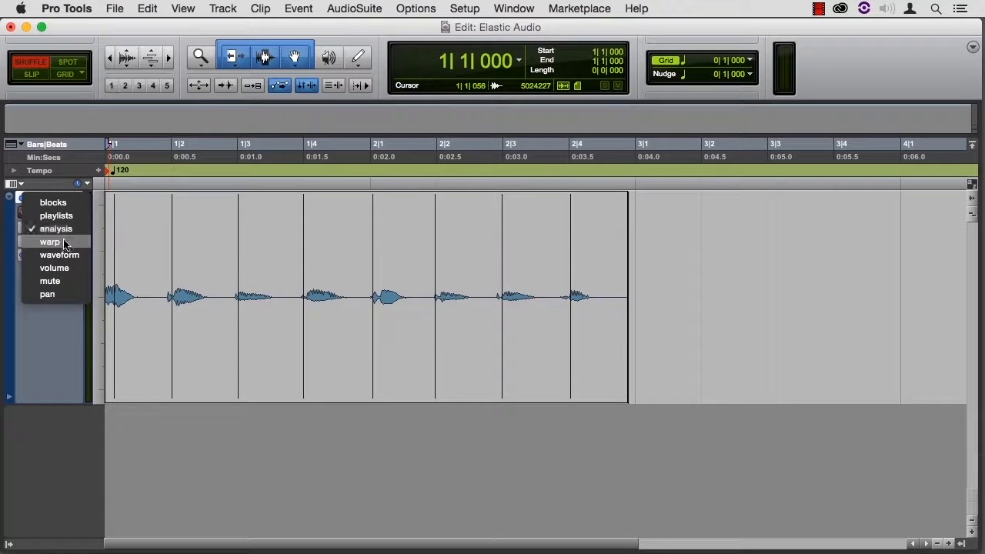
click(65, 243)
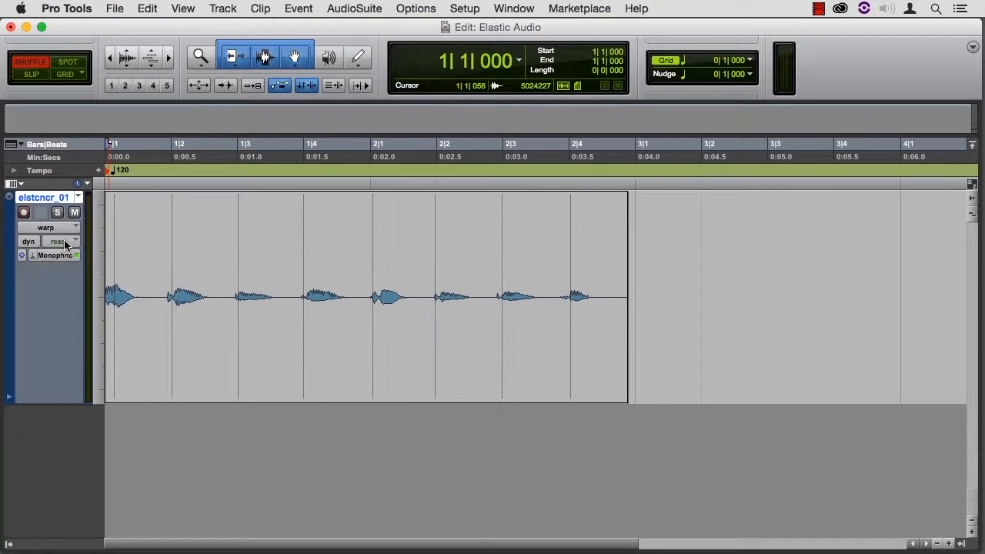
double_click(172, 394)
double_click(572, 389)
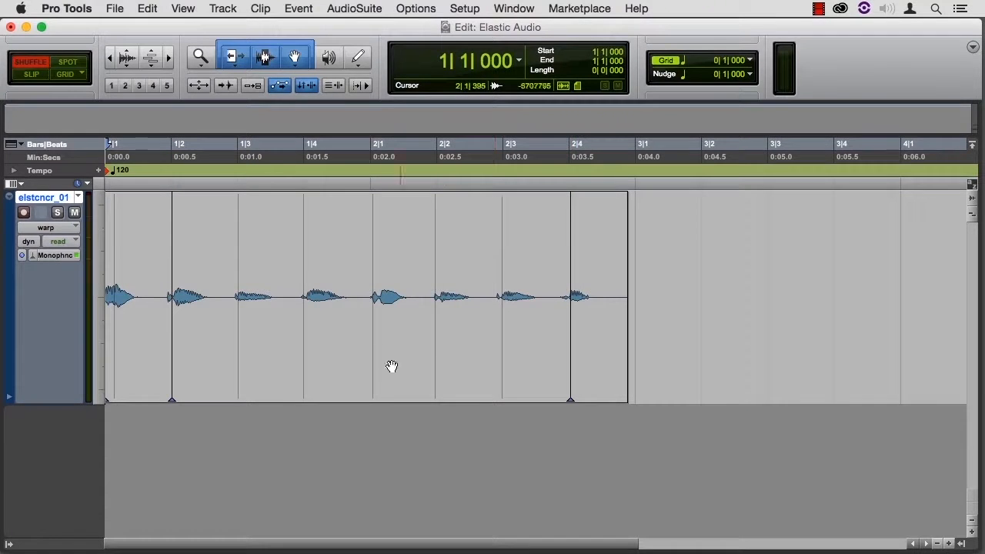
Warp the audio event near 2|1 to about 2|2|193 between the neighbouring warp markers and audition it
drag(372, 363, 450, 370)
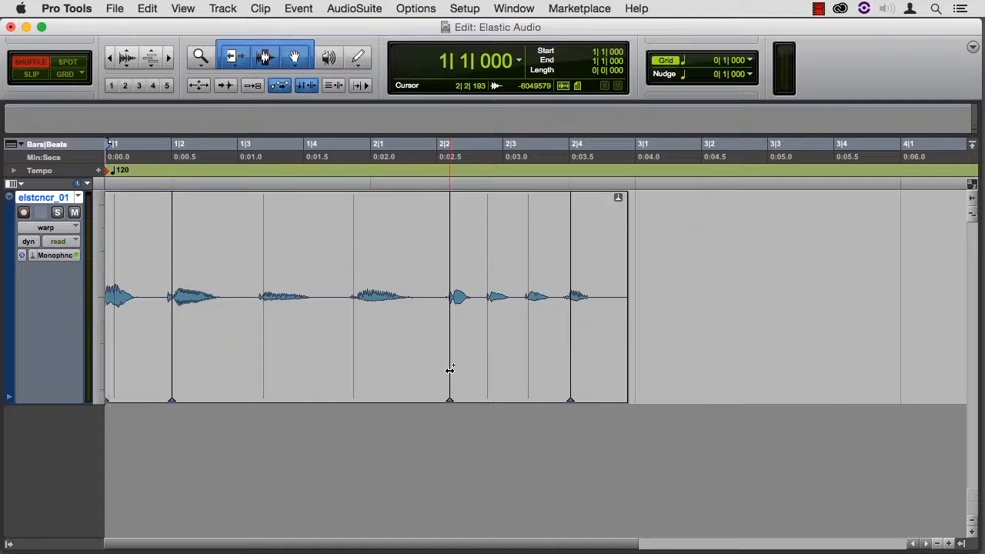
key(space)
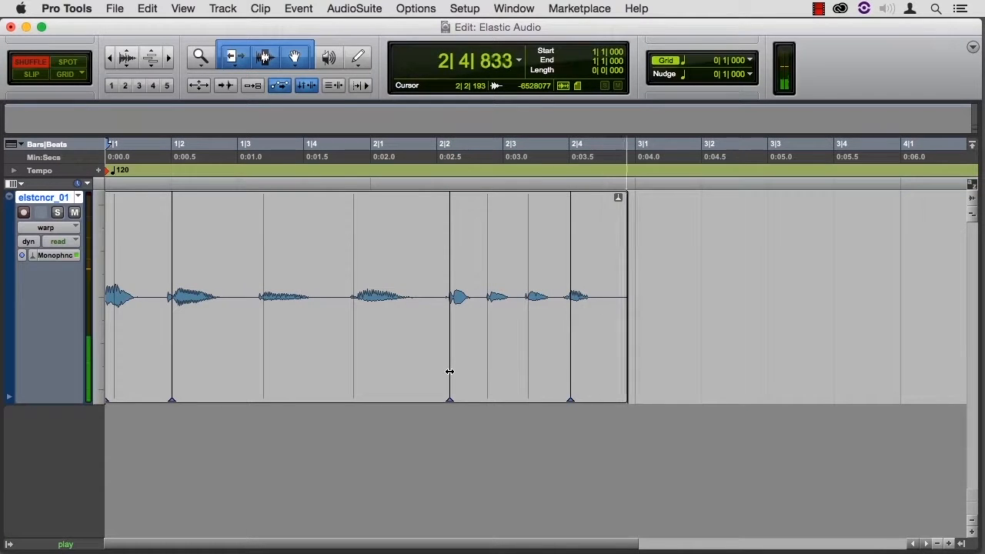
key(space)
Move the middle warp marker back to about 2|1|351 and audition the clip
mouse_move(449, 372)
mouse_down()
mouse_move(367, 372)
mouse_move(394, 375)
mouse_up()
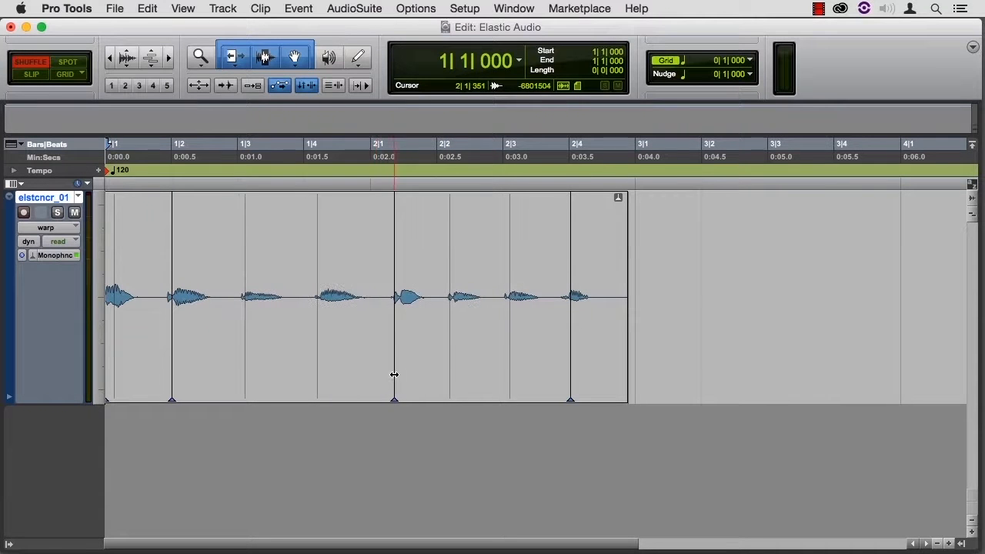
key(space)
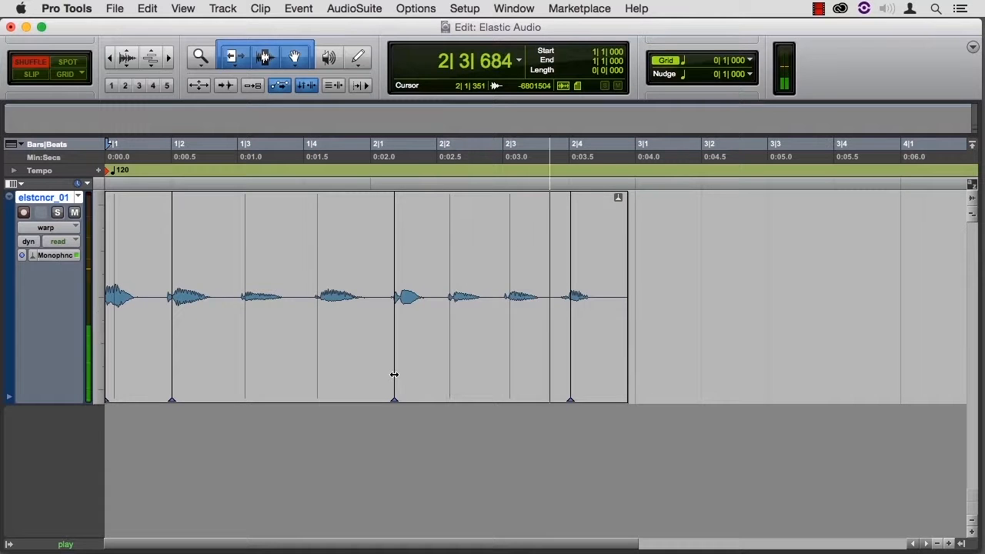
key(space)
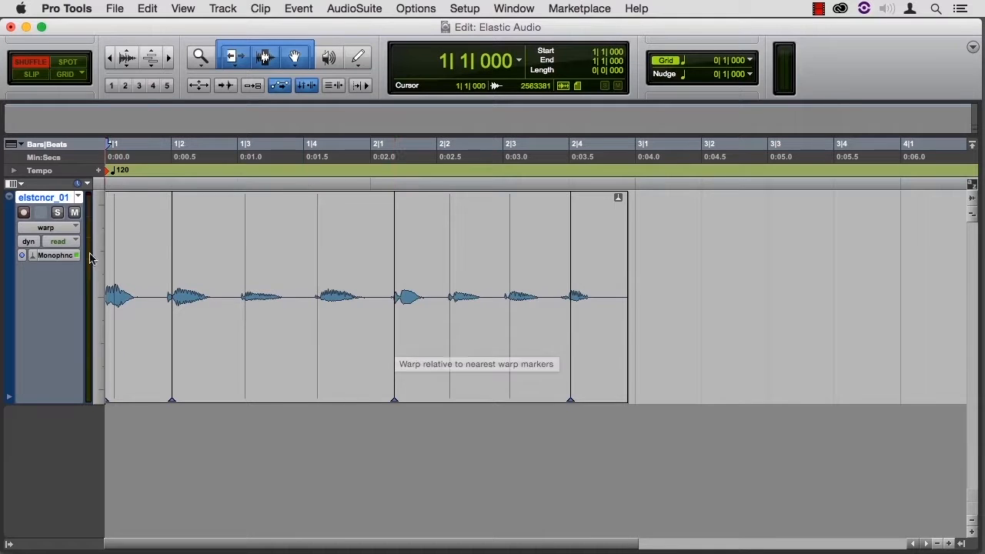
Change the track's Elastic Audio algorithm to Polyphonic and audition the warped clip
click(64, 256)
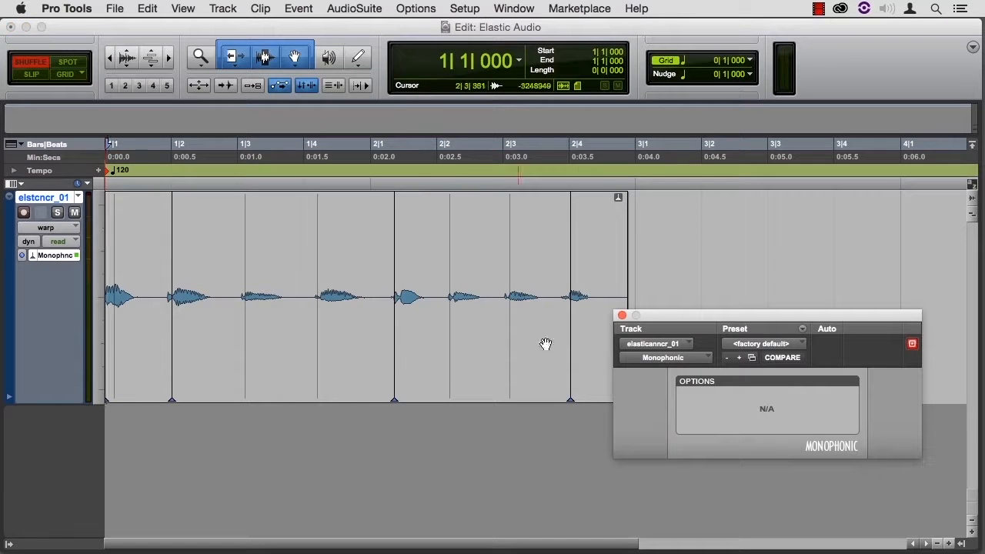
click(701, 358)
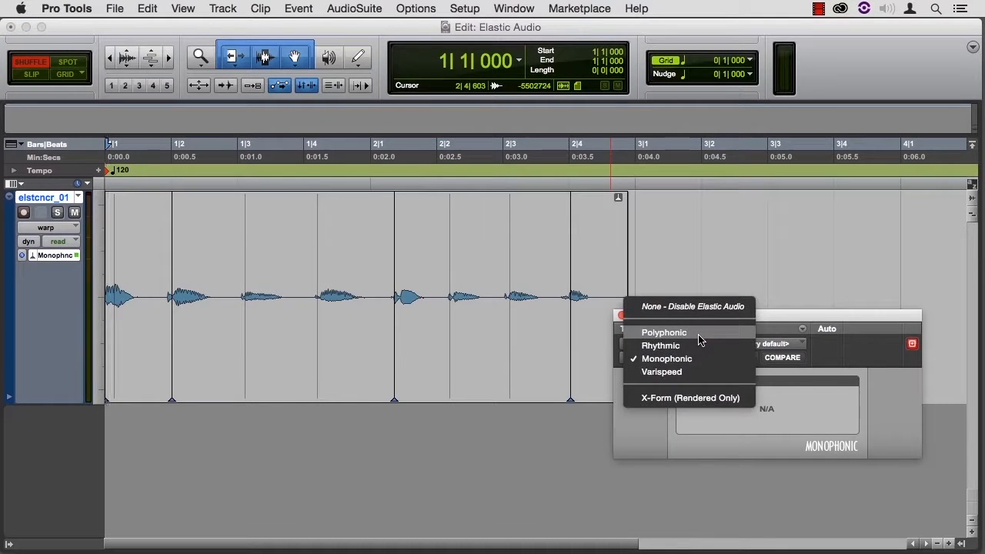
click(699, 332)
key(space)
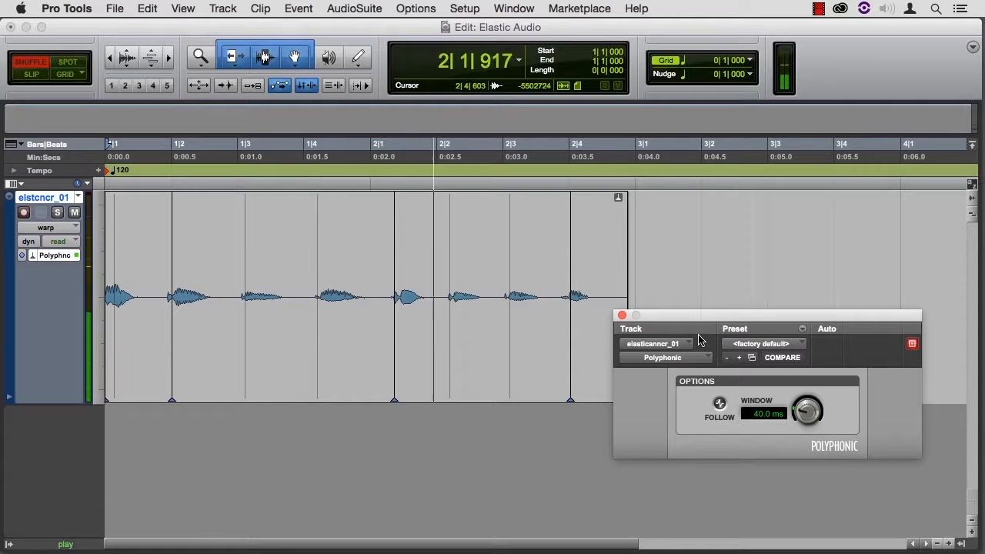
key(space)
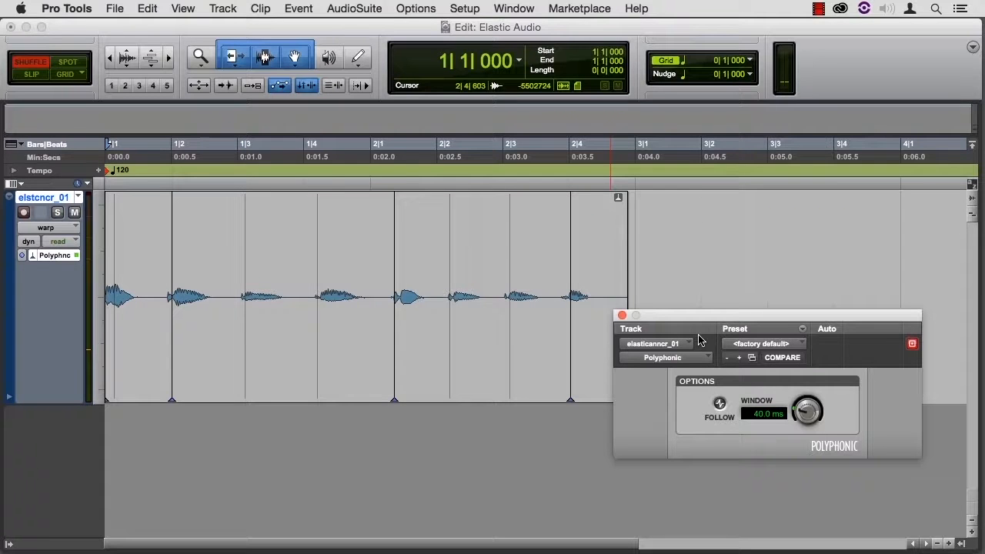
Move the middle warp marker to about 2|2|137 and audition it with the Polyphonic algorithm
drag(394, 356, 445, 362)
key(space)
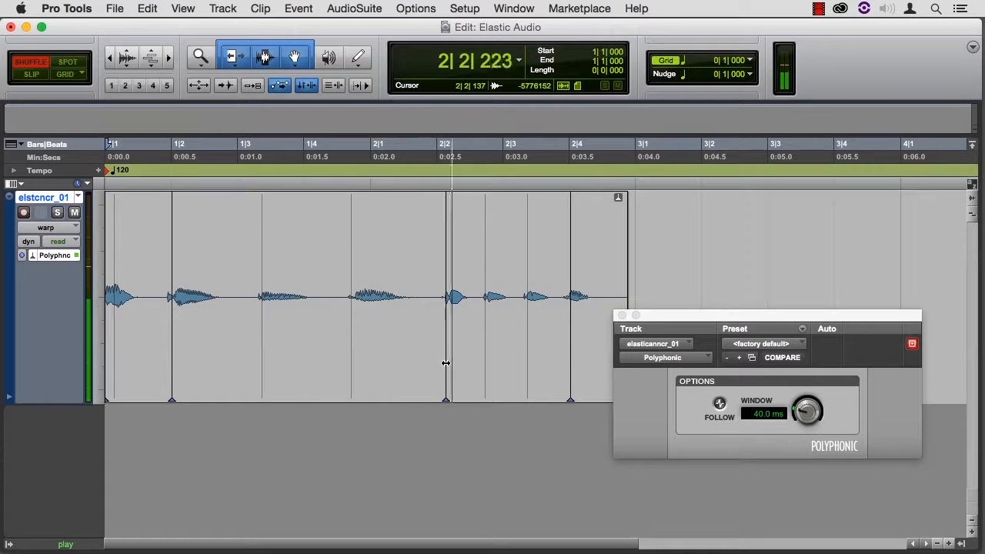
key(space)
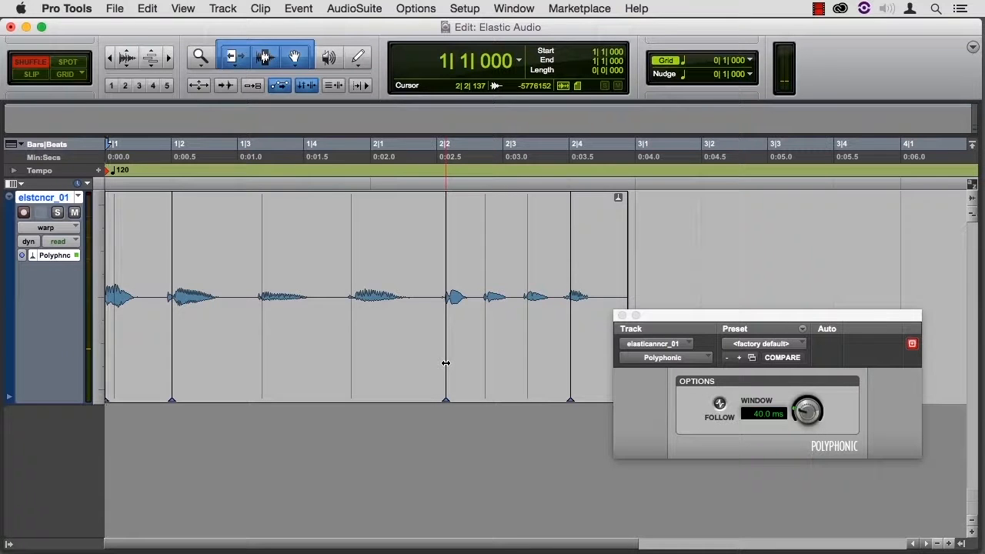
Push the middle warp marker to about 2|3|325 to compress the following words heavily, and audition it
drag(445, 362, 527, 367)
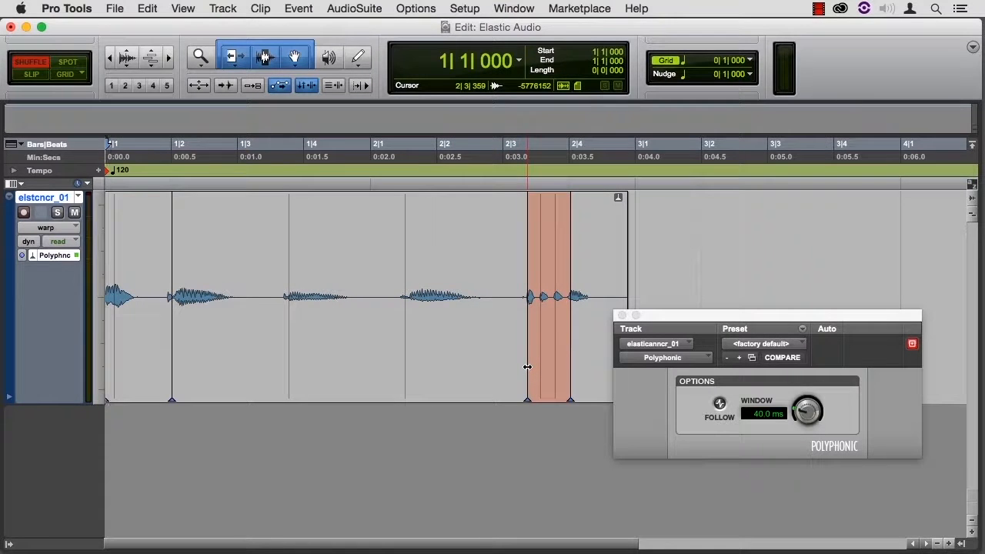
drag(527, 367, 524, 369)
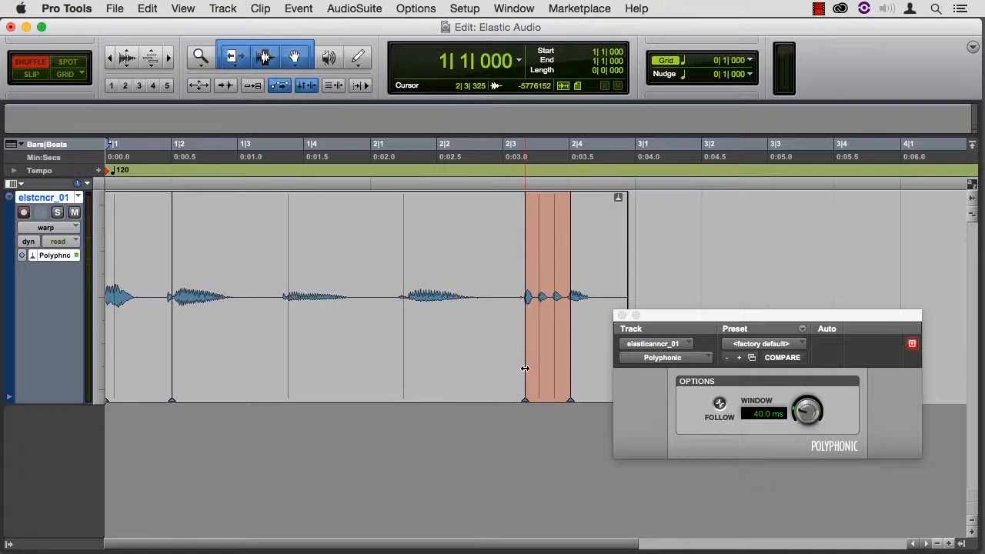
key(space)
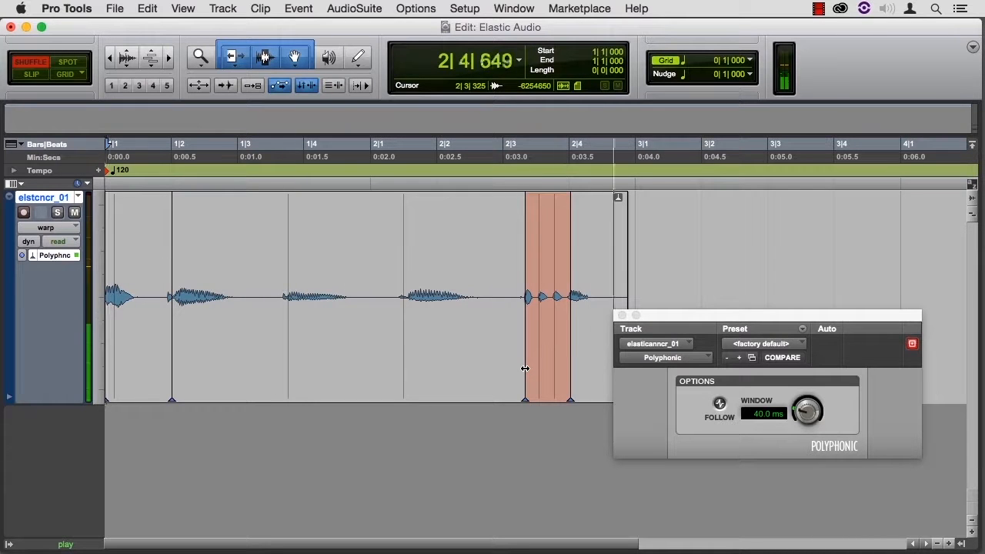
key(space)
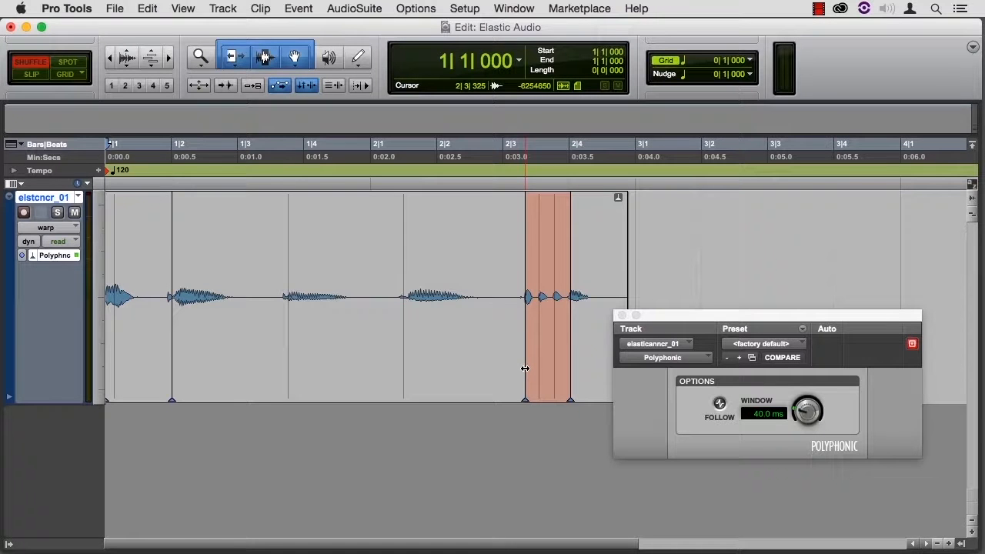
Undo the recent moves of the middle warp marker made with the Polyphonic algorithm
key(super+z)
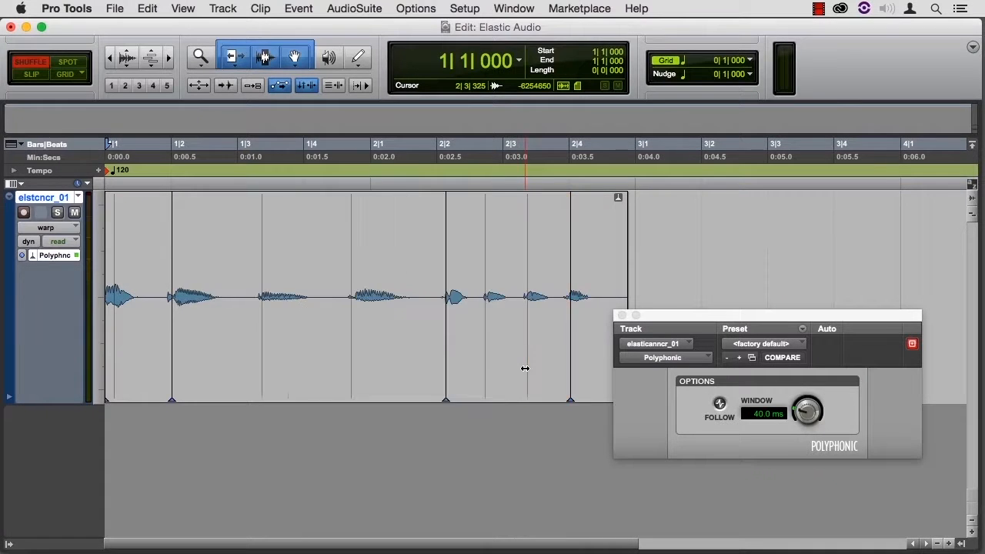
key(super+z)
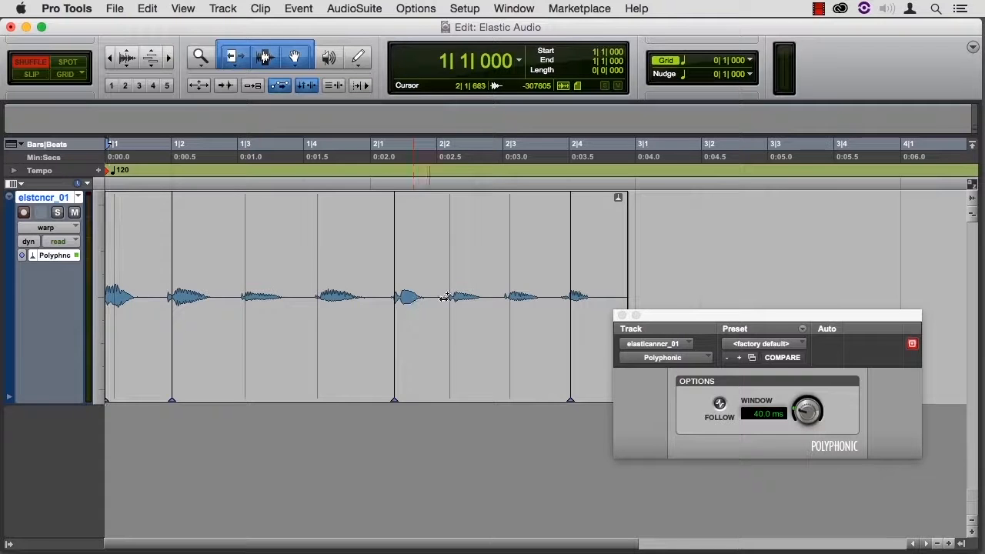
Close the Elastic Audio plug-in window, return the track to waveform view and show the Clips list
click(622, 316)
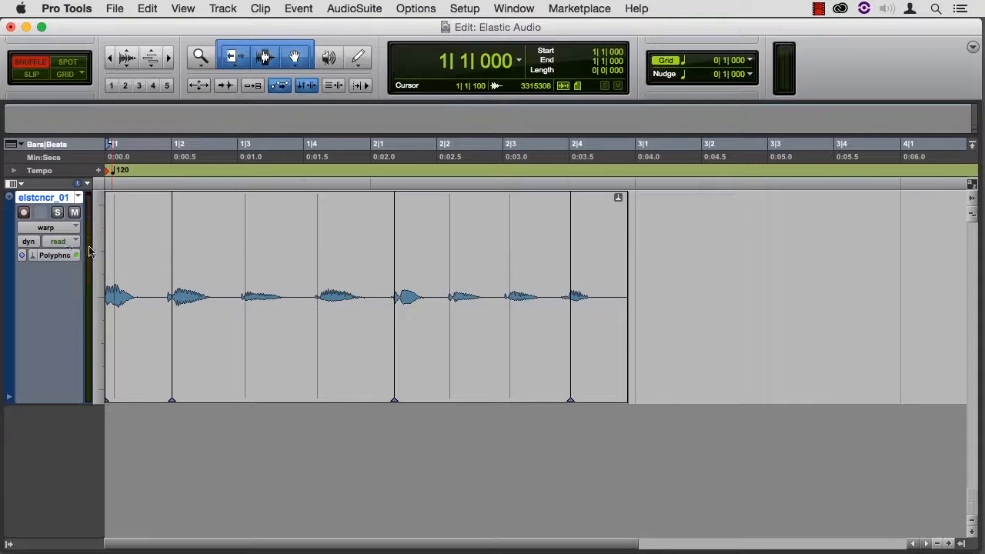
click(61, 228)
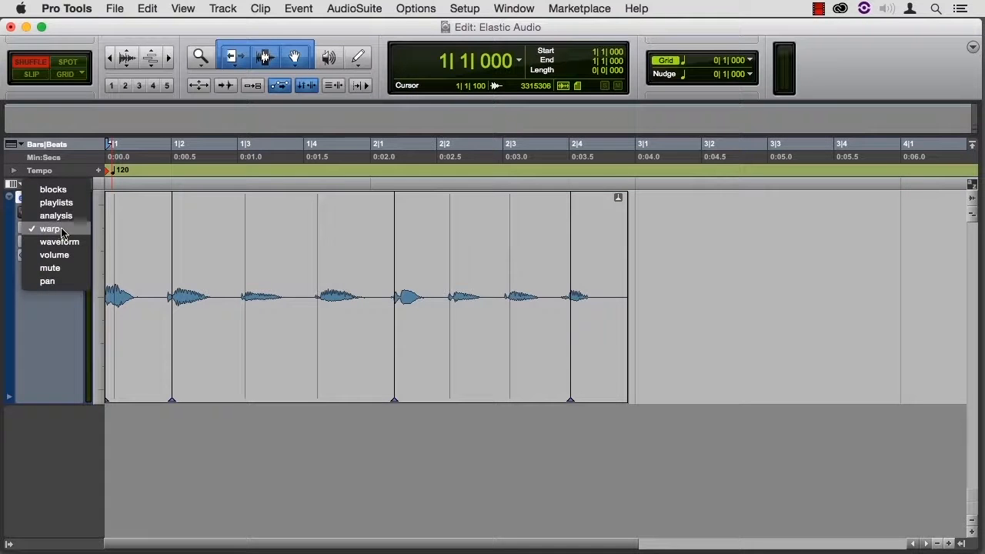
click(67, 242)
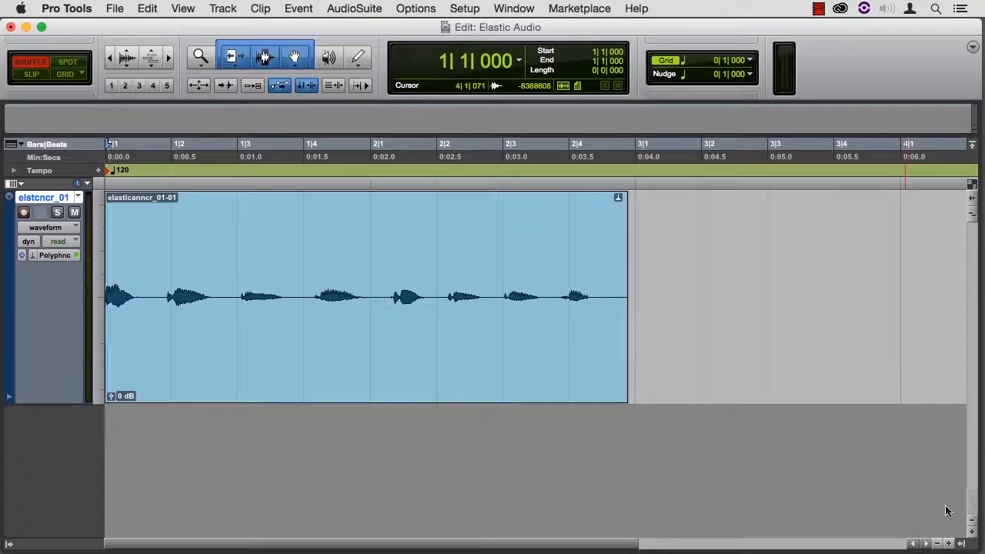
click(961, 543)
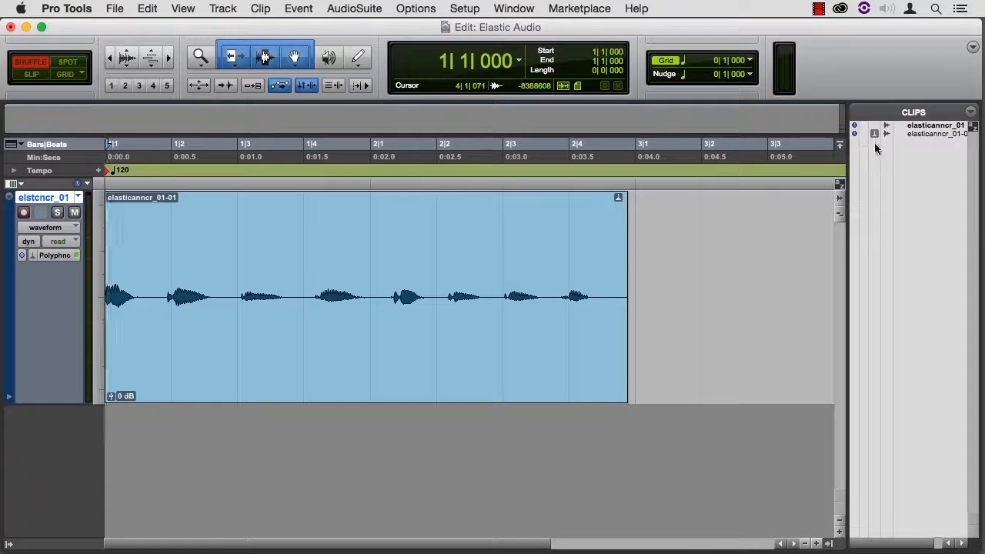